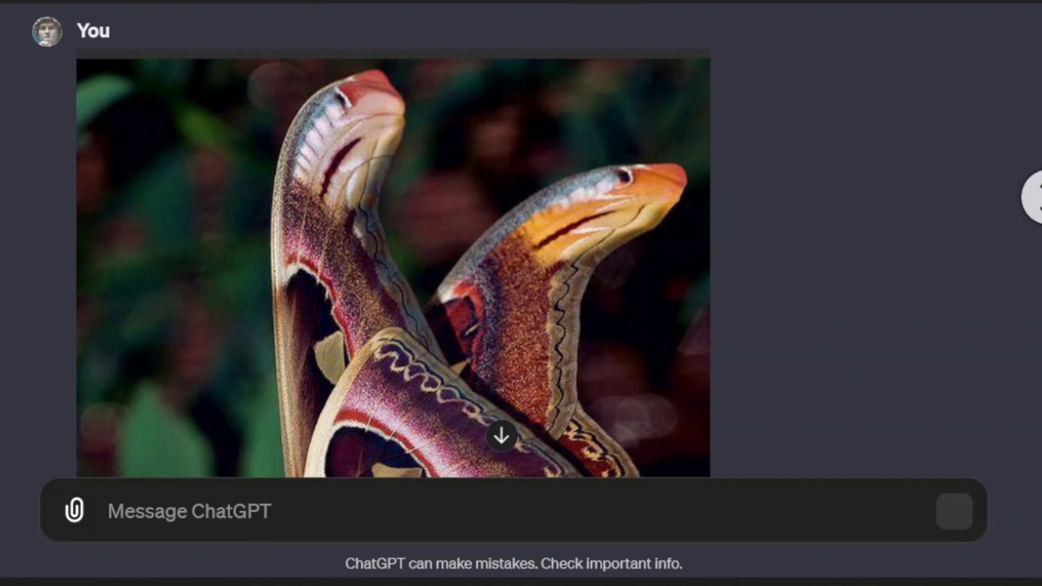
Scroll down through ChatGPT's analysis of the Atlas moth's snake-head wing pattern.
scroll(393, 241, "down", 4)
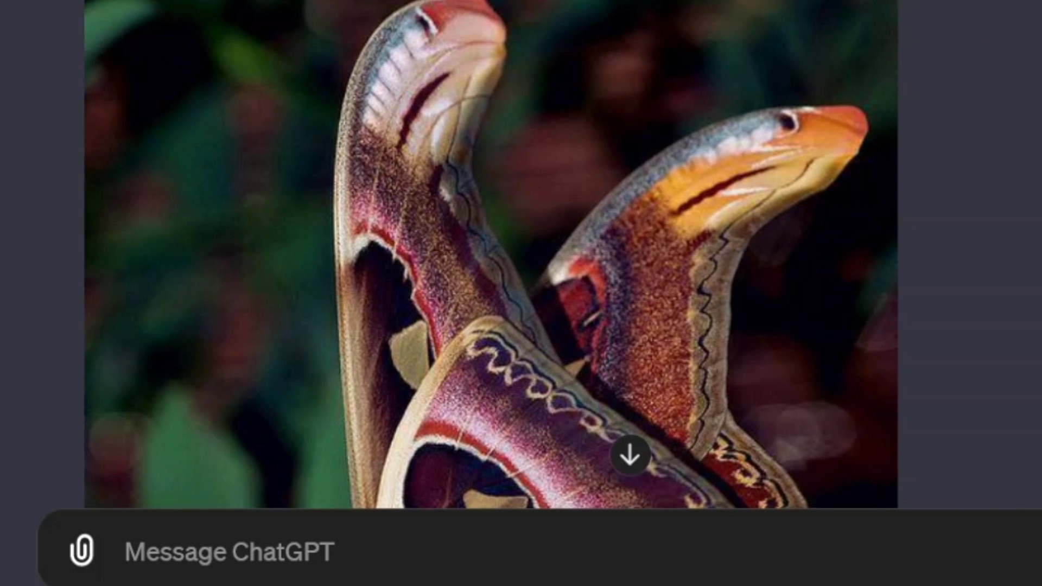
scroll(490, 255, "down", 5)
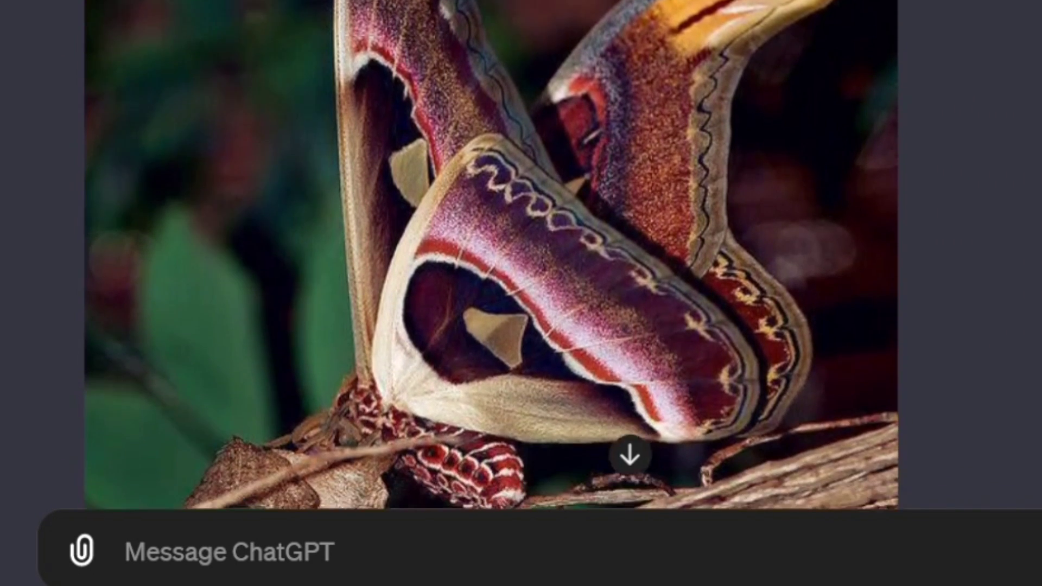
scroll(490, 255, "down", 8)
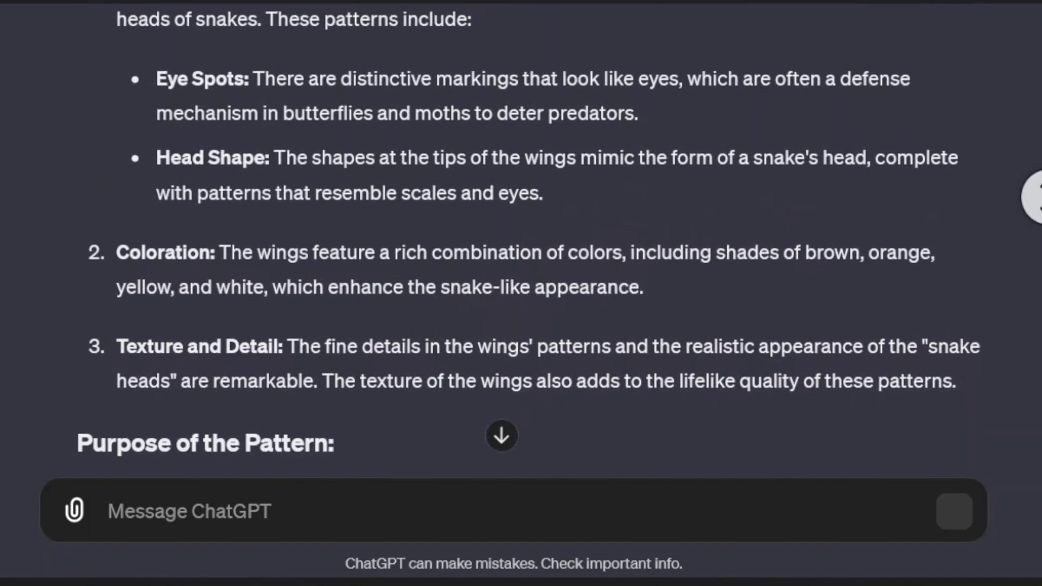
scroll(490, 255, "down", 2)
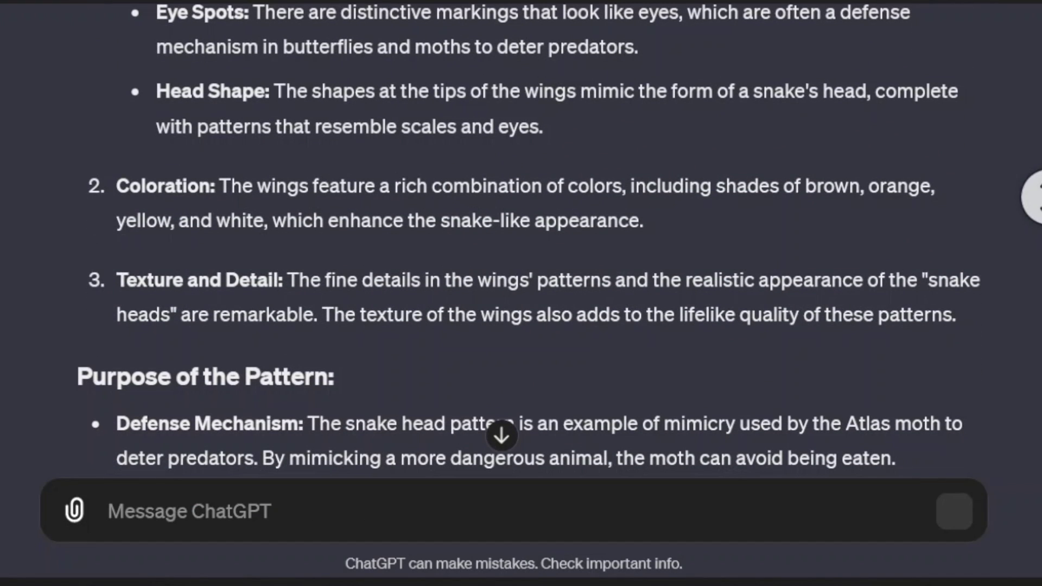
scroll(529, 235, "down", 5)
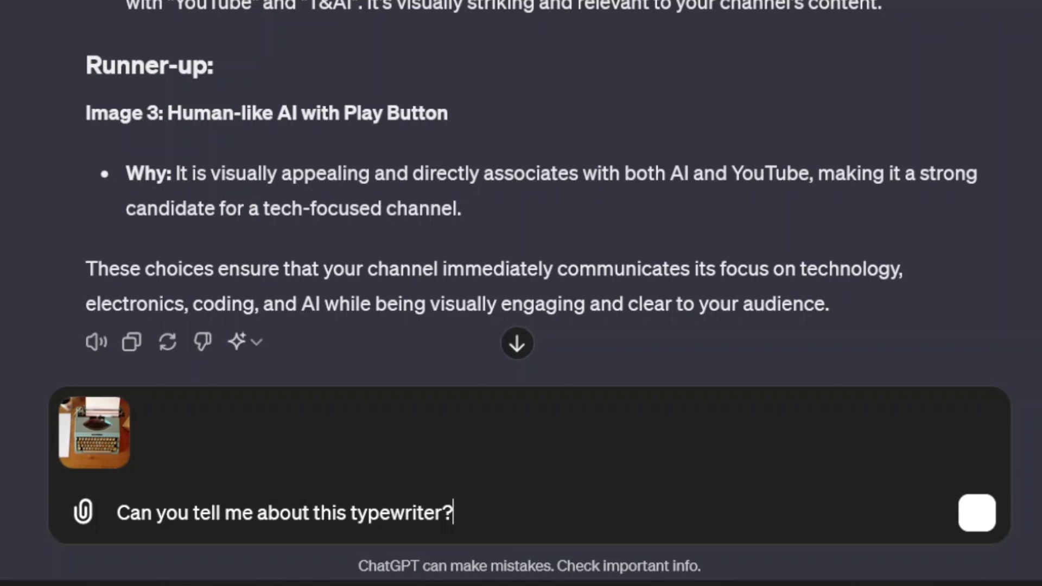
Send the typewriter photo question, then start a spoken voice conversation with ChatGPT.
key("Return")
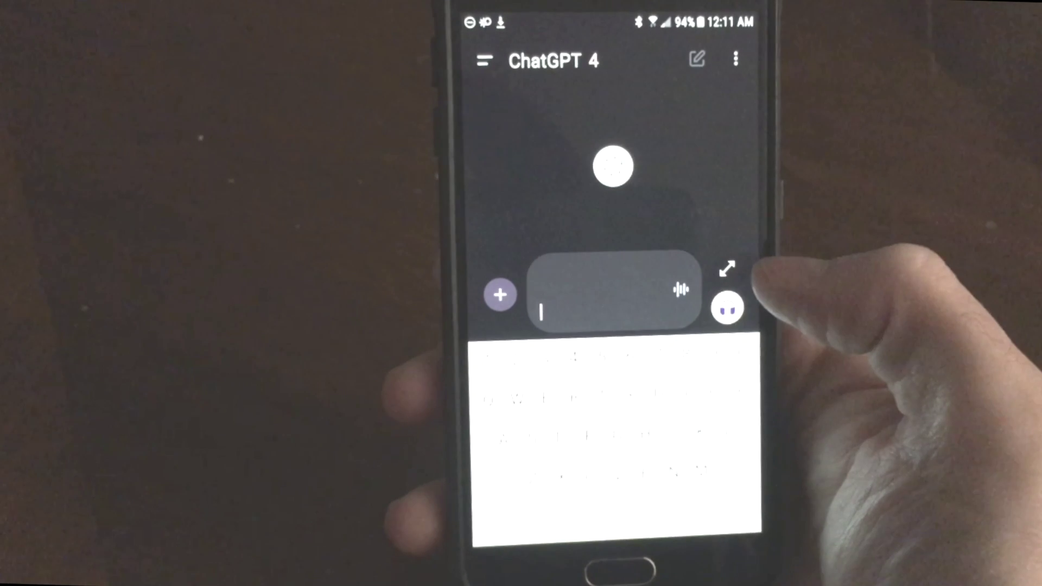
left_click(728, 307)
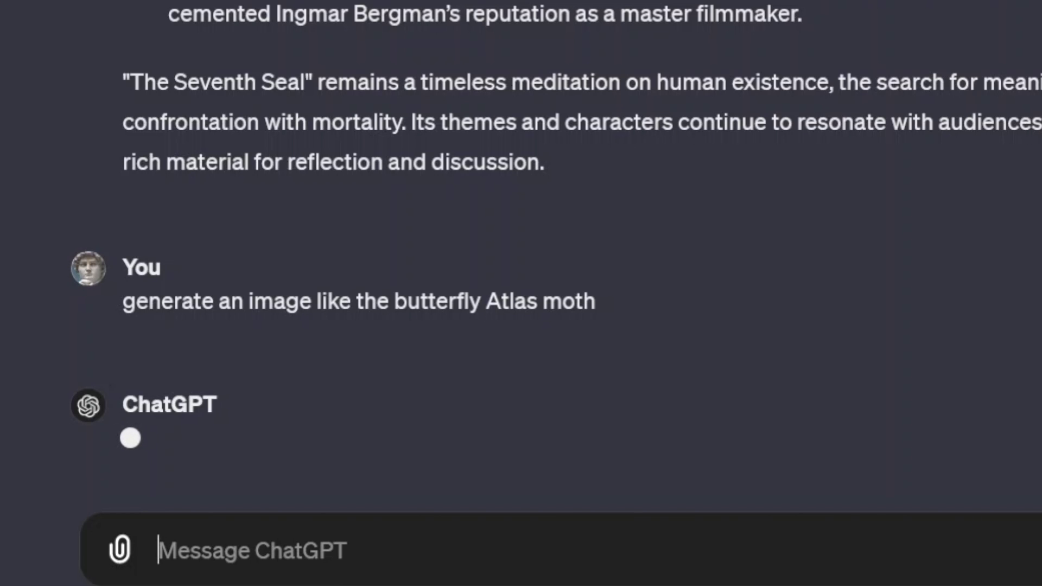
Scroll through the newly generated Atlas moth image.
scroll(891, 256, "down", 5)
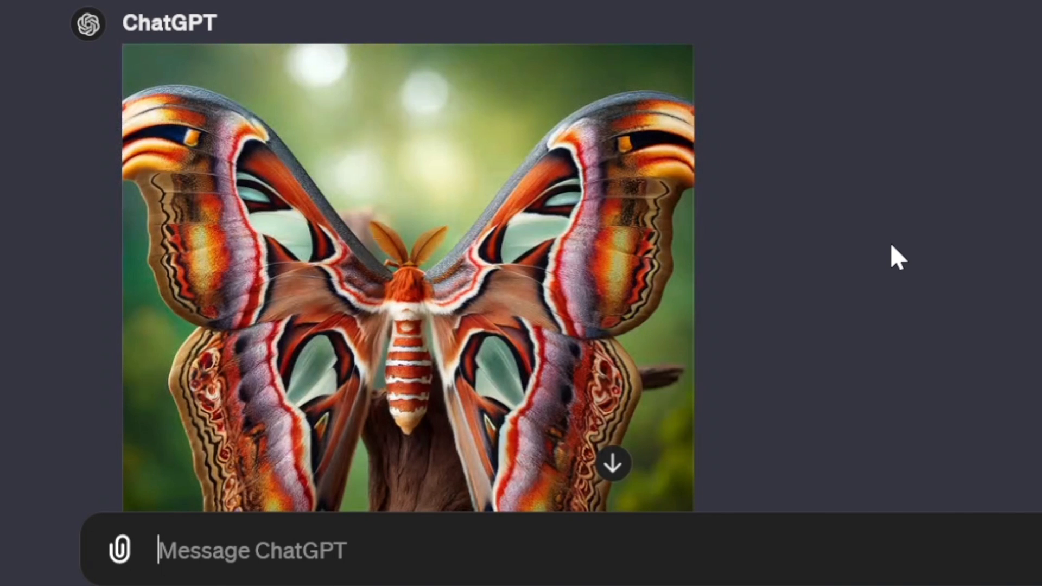
scroll(890, 249, "down", 1)
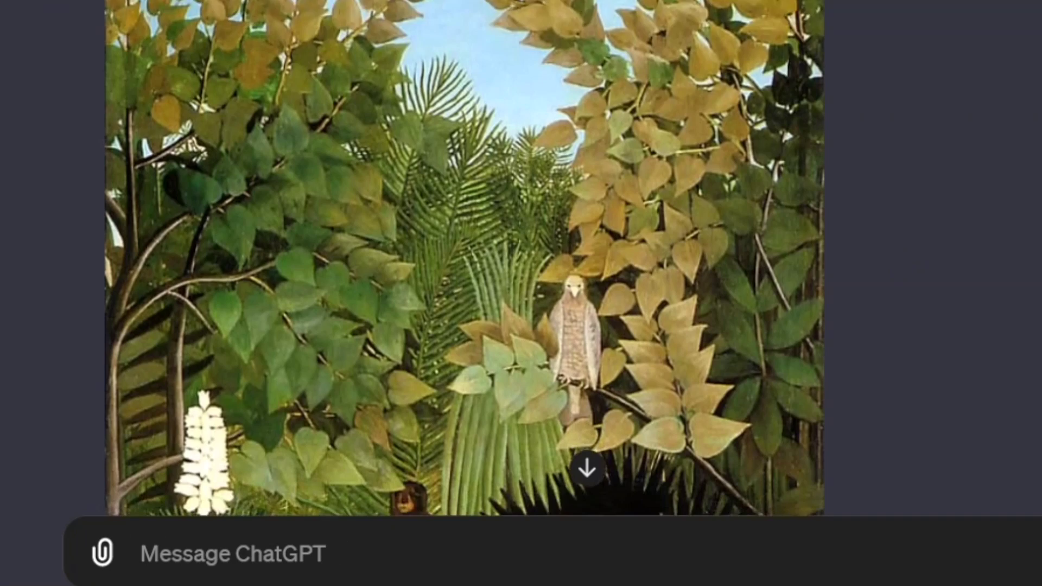
scroll(464, 258, "down", 3)
scroll(464, 258, "down", 4)
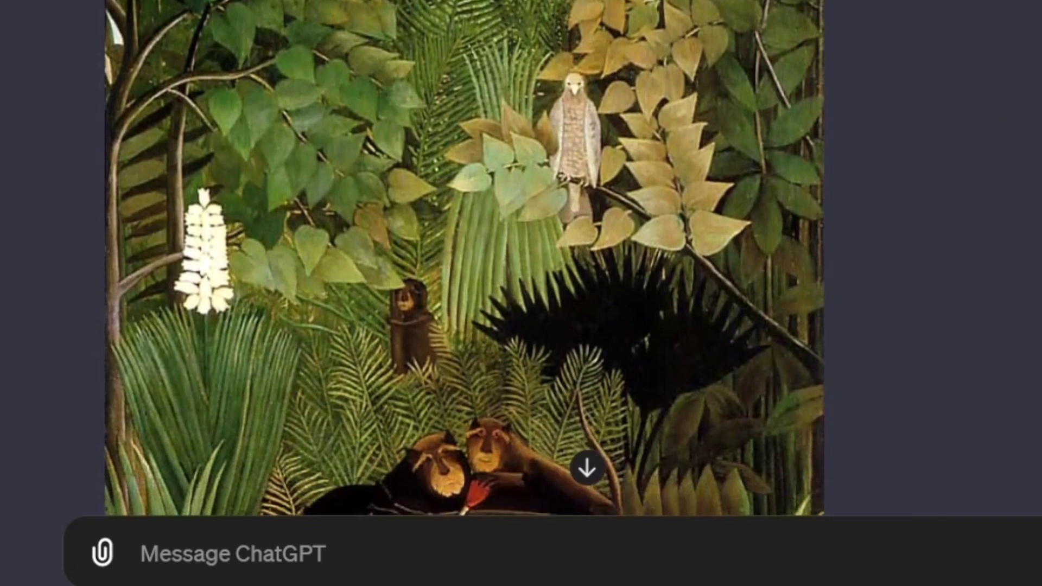
Scroll past the jungle painting and its monkey-counting question to the start of the answer.
scroll(465, 258, "down", 3)
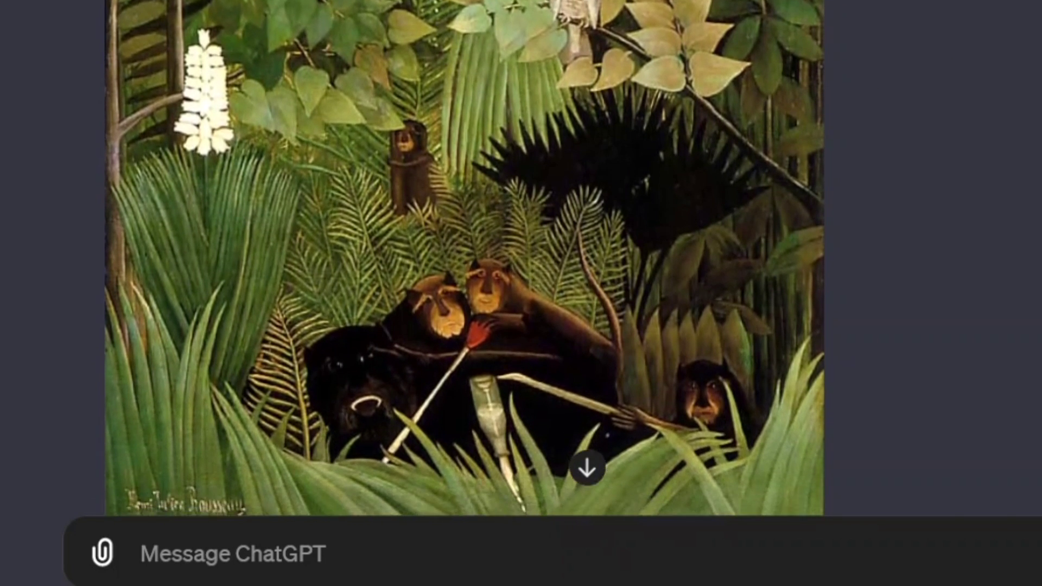
scroll(465, 258, "down", 1)
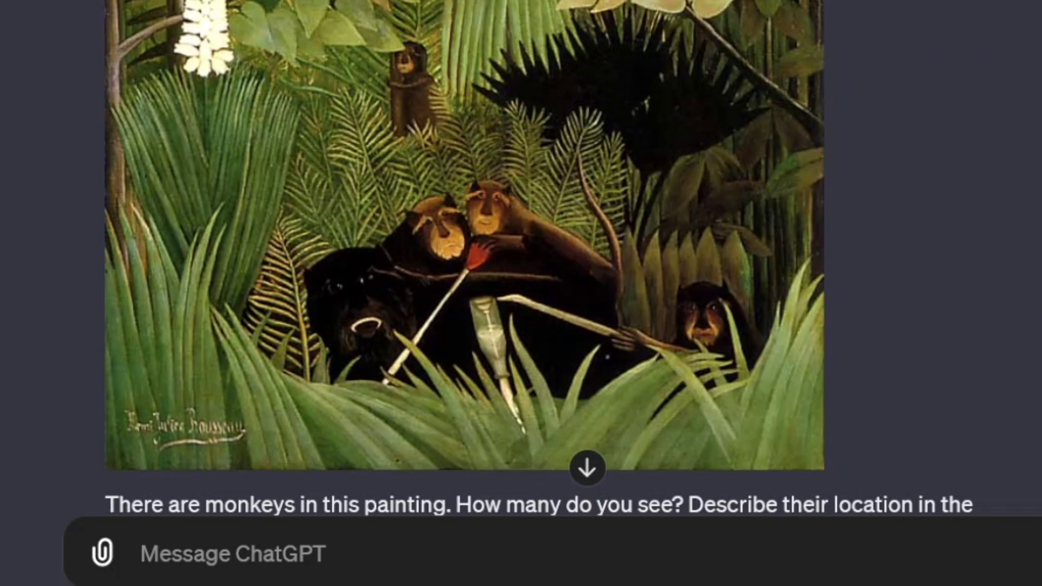
scroll(909, 179, "down", 1)
scroll(1031, 190, "up", 5)
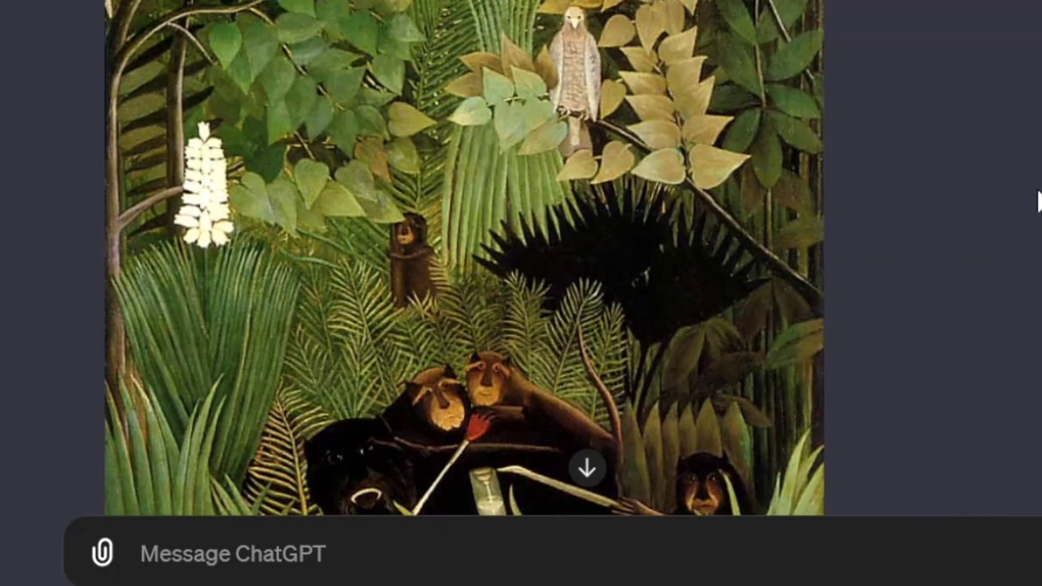
scroll(1015, 245, "down", 4)
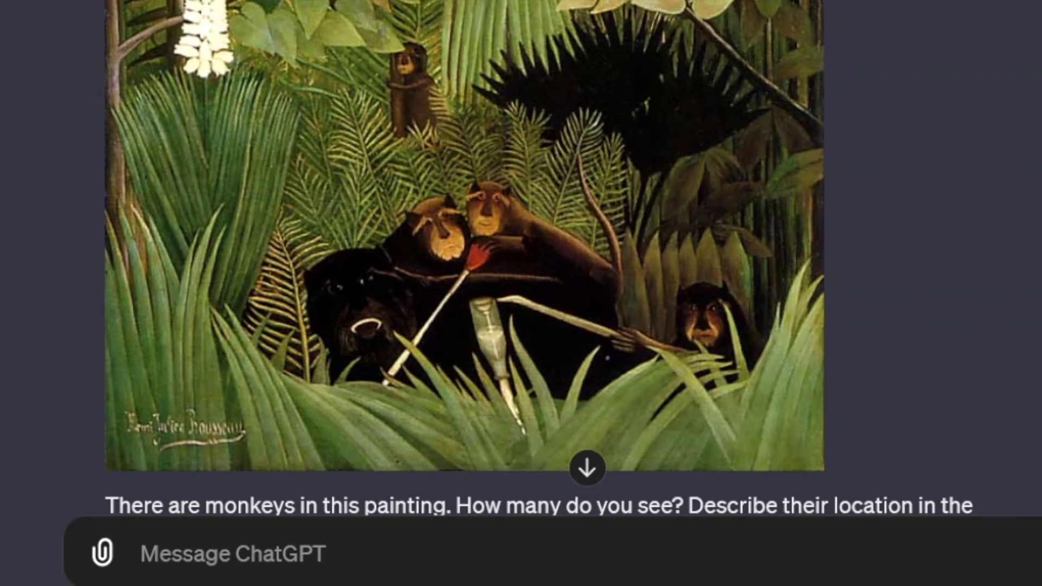
scroll(538, 258, "down", 3)
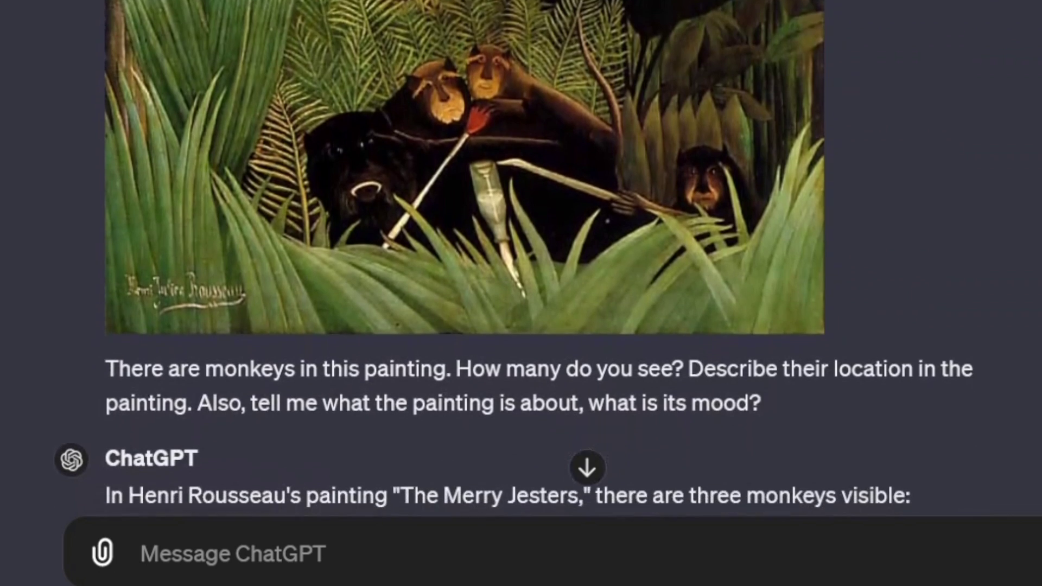
Scroll through the monkeys' locations down to the Mood and Interpretation section.
scroll(539, 258, "down", 3)
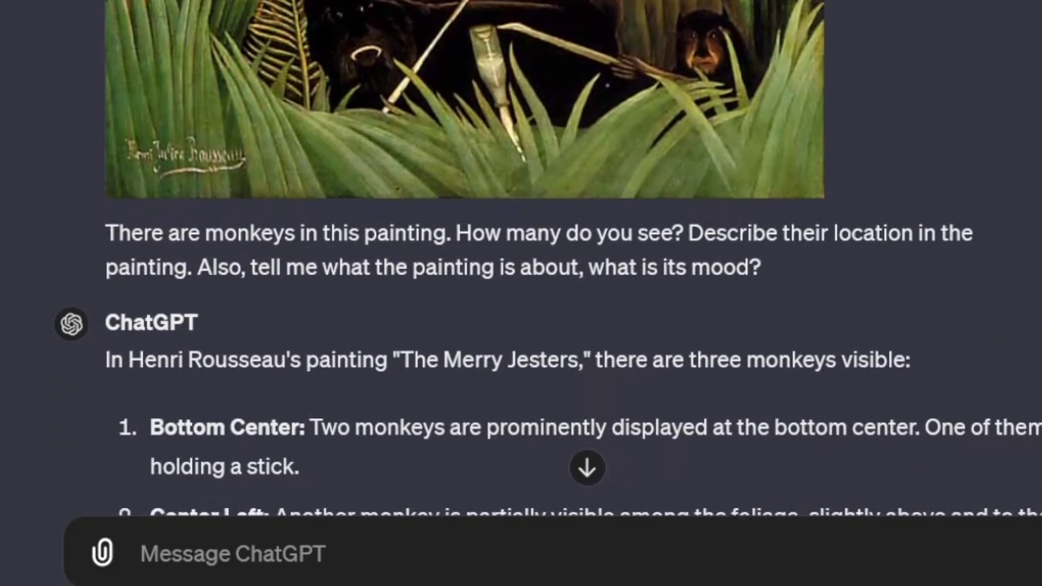
scroll(539, 258, "down", 3)
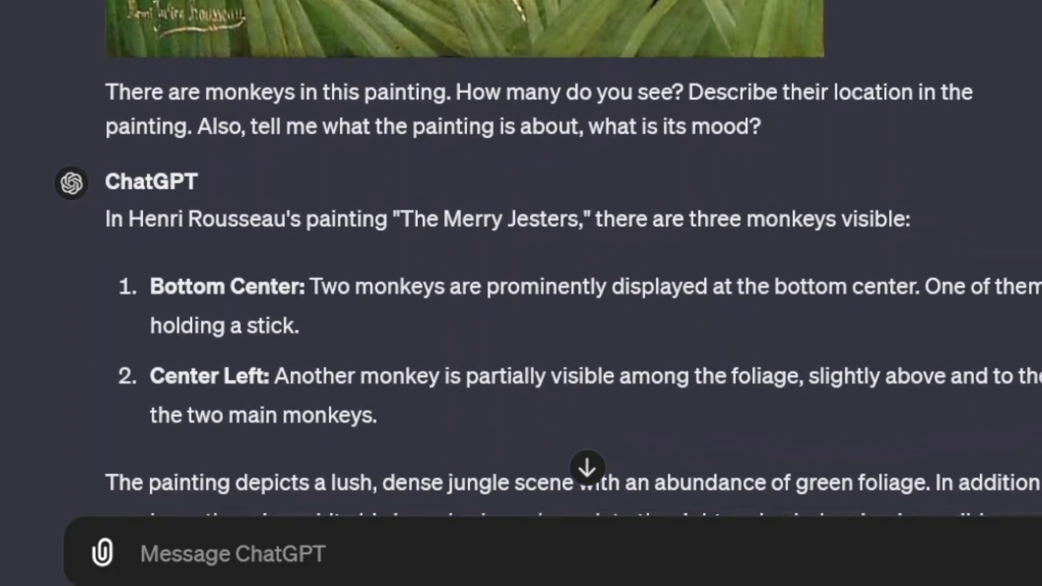
scroll(538, 258, "down", 3)
scroll(539, 257, "down", 1)
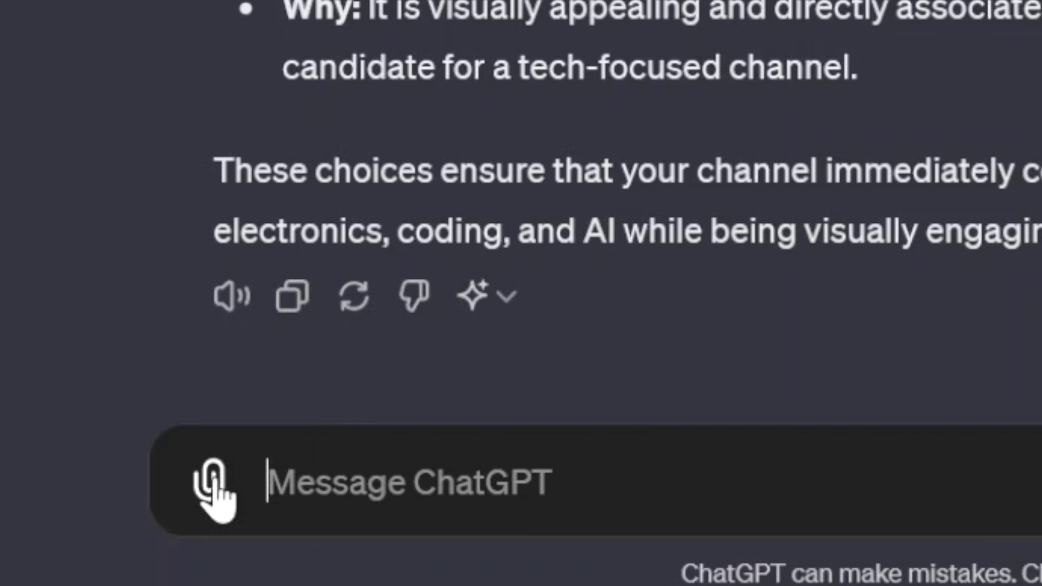
Attach the typewriter photo and send 'Can you tell me about this typewriter?'.
left_click(213, 481)
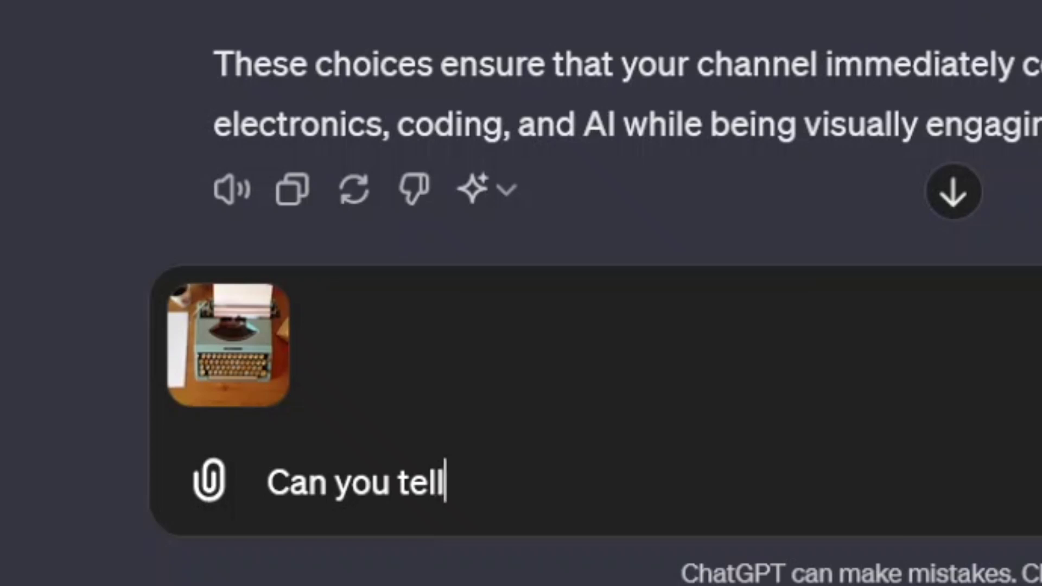
type("me about ")
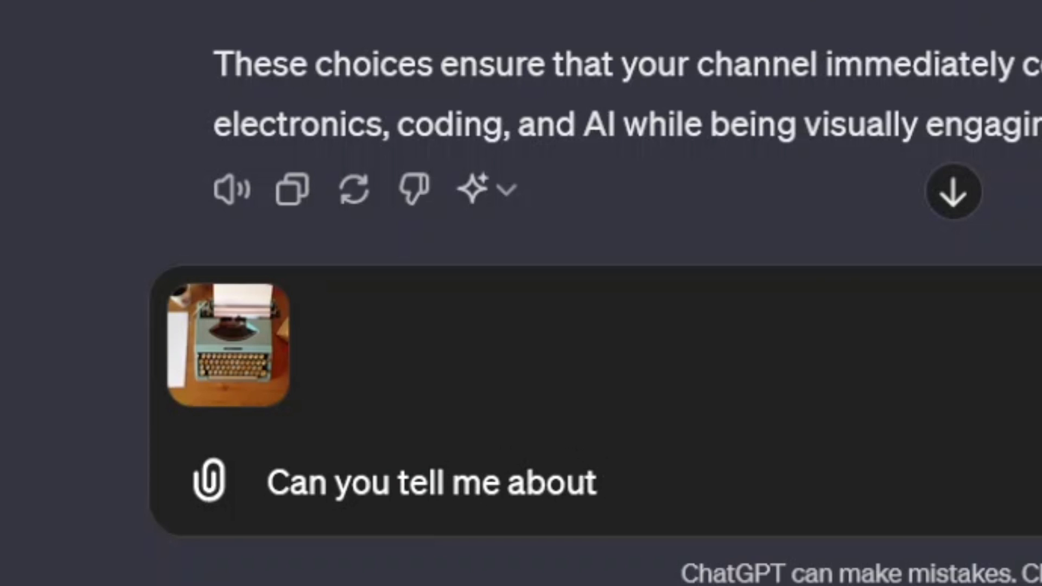
type("this typewriter?")
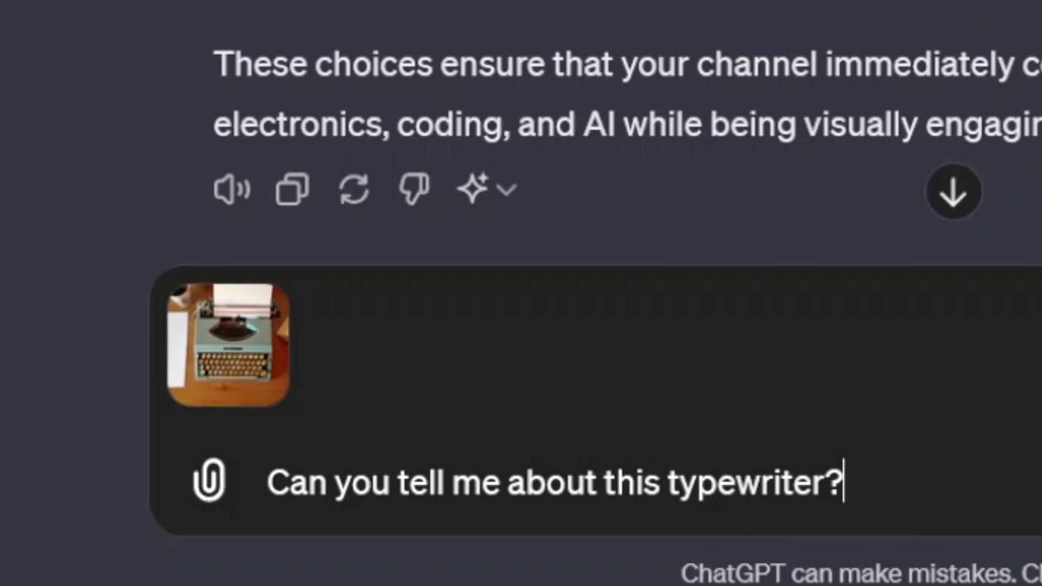
key("Return")
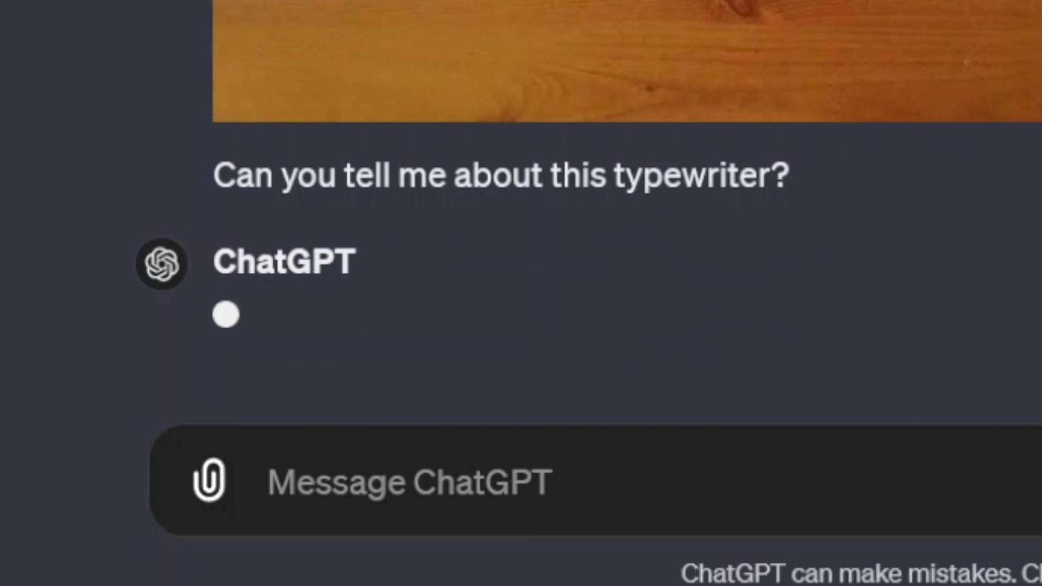
scroll(626, 212, "up", 5)
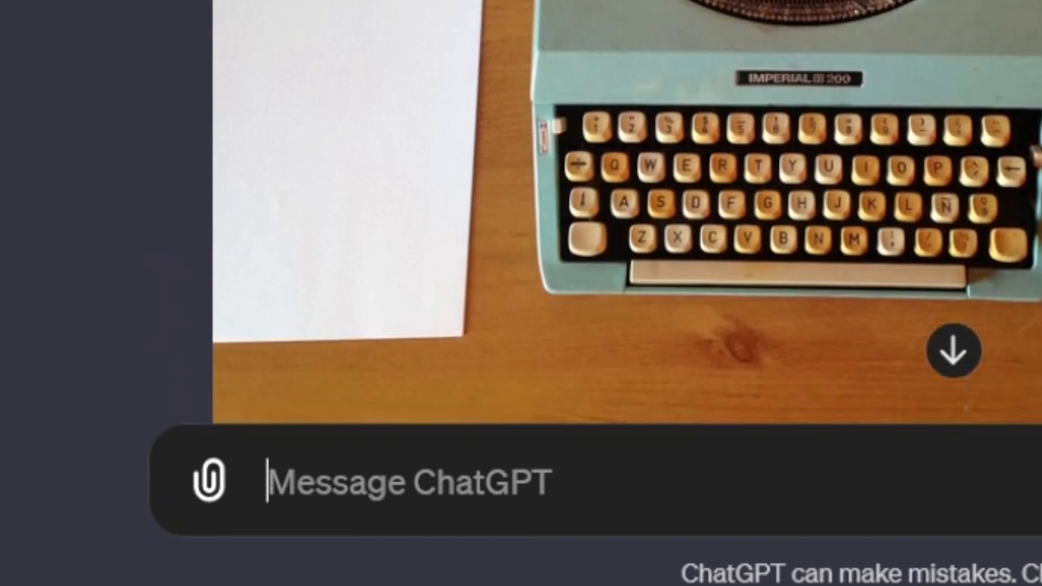
scroll(626, 212, "down", 5)
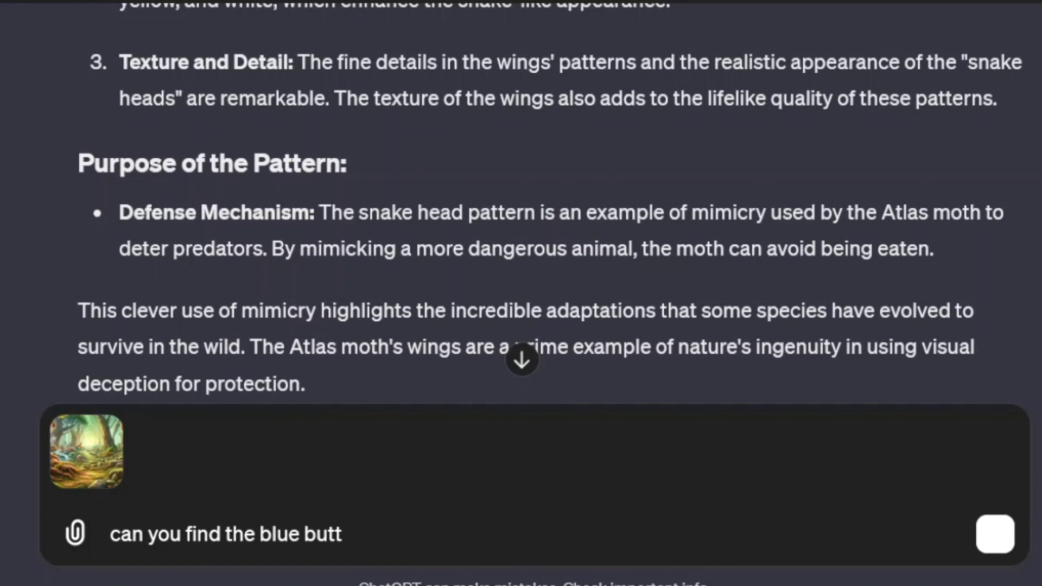
Send the question asking ChatGPT to find the blue butterfly in the attached image.
type("erfly in this image?")
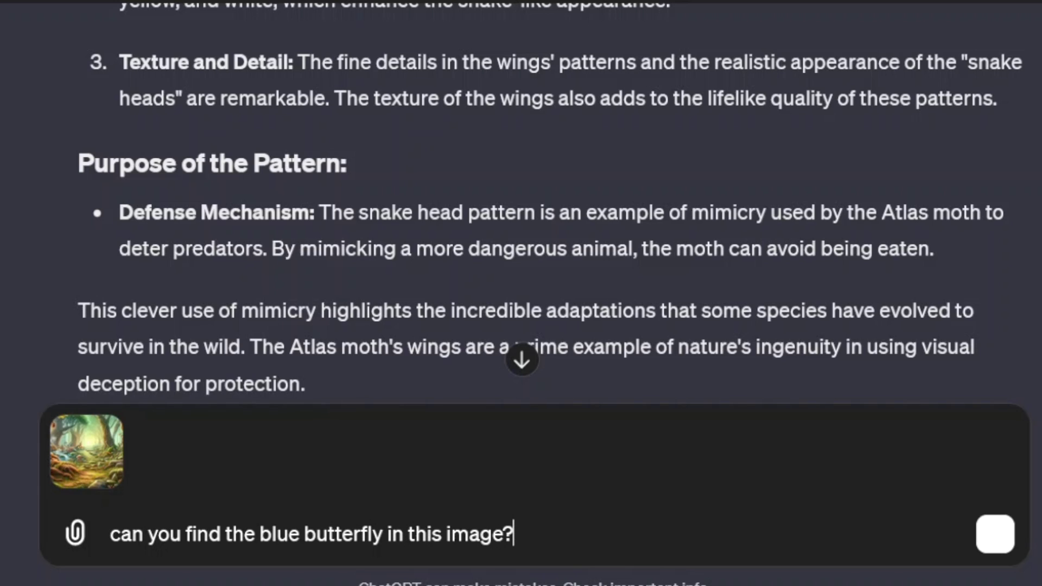
key("Return")
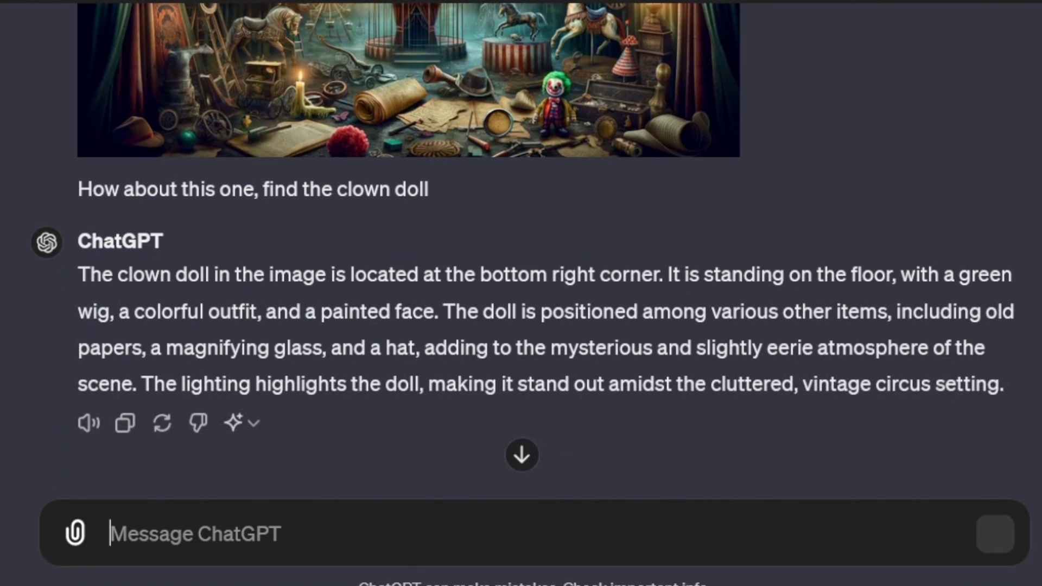
scroll(520, 245, "up", 2)
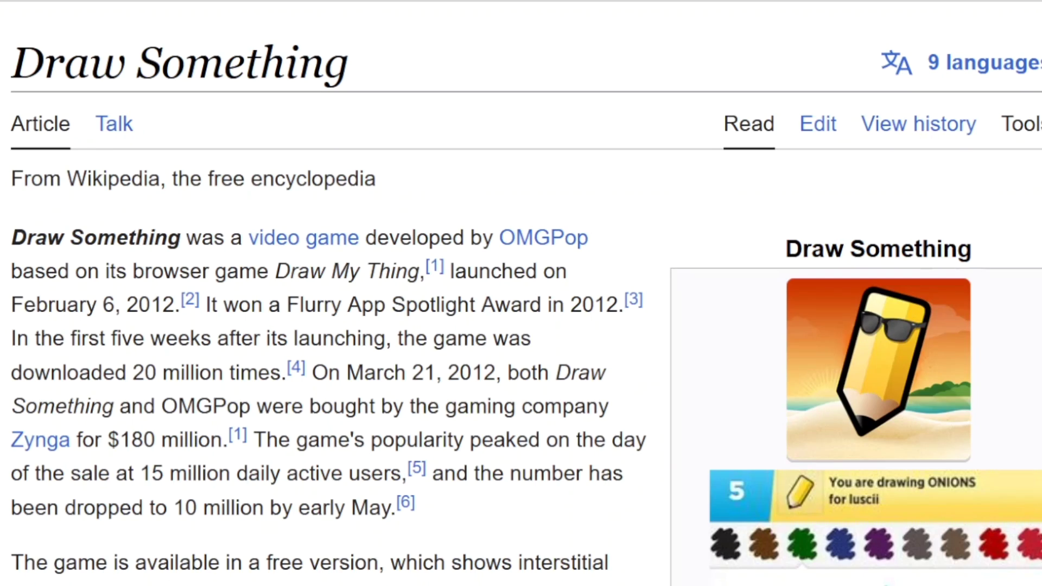
Scroll the Draw Something Wikipedia article and skim the poker image conversation.
scroll(520, 293, "down", 5)
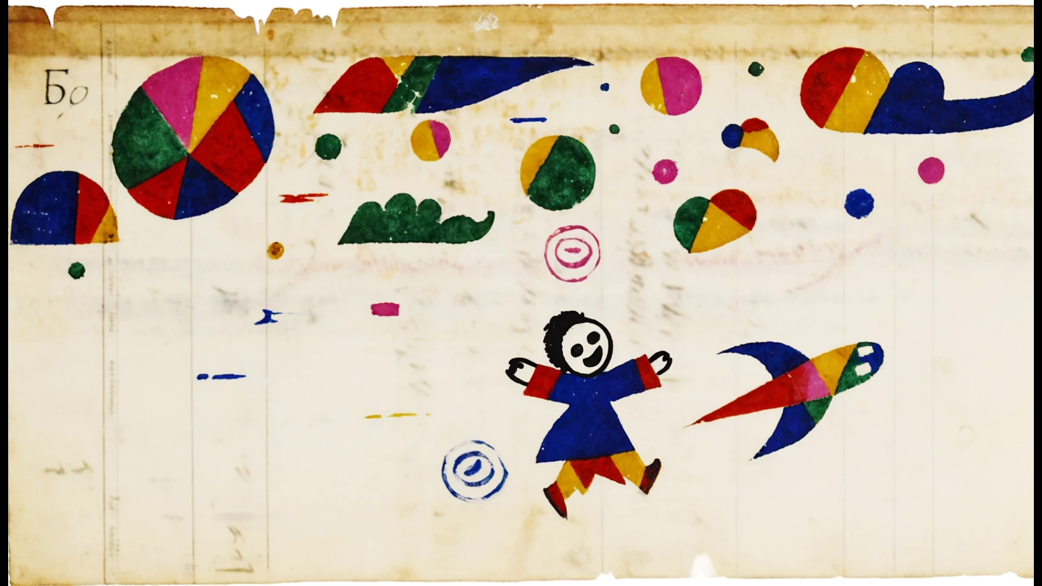
middle_click(840, 354)
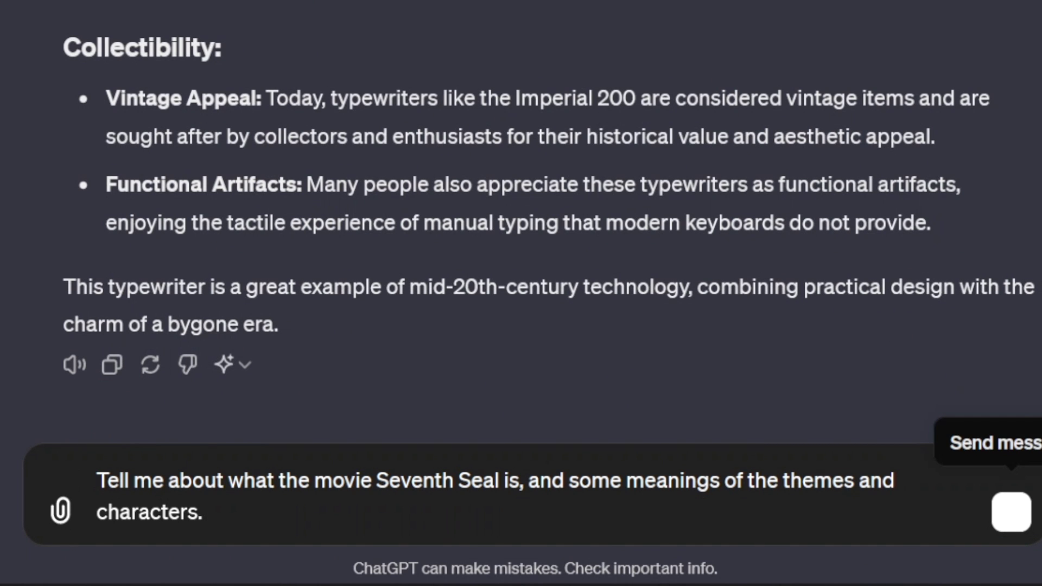
Send the Seventh Seal question and read the reply's themes and Key Characters sections.
left_click(1011, 512)
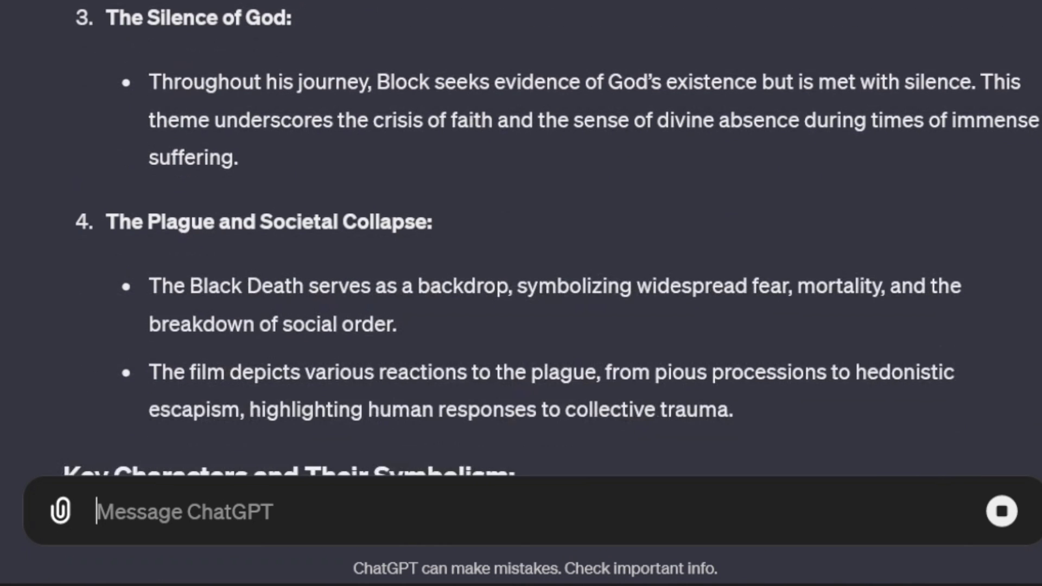
scroll(521, 239, "down", 10)
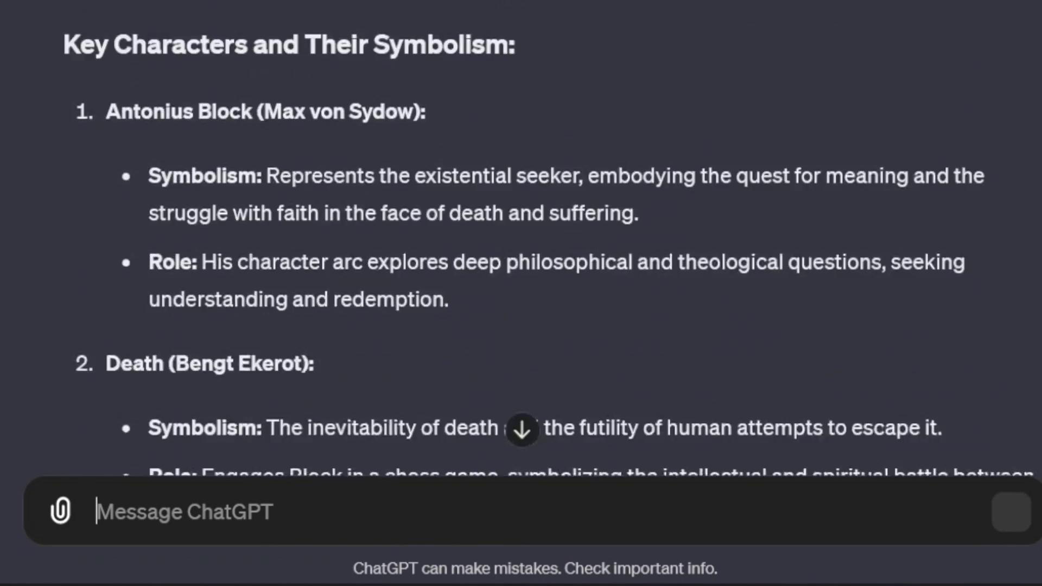
scroll(521, 239, "down", 10)
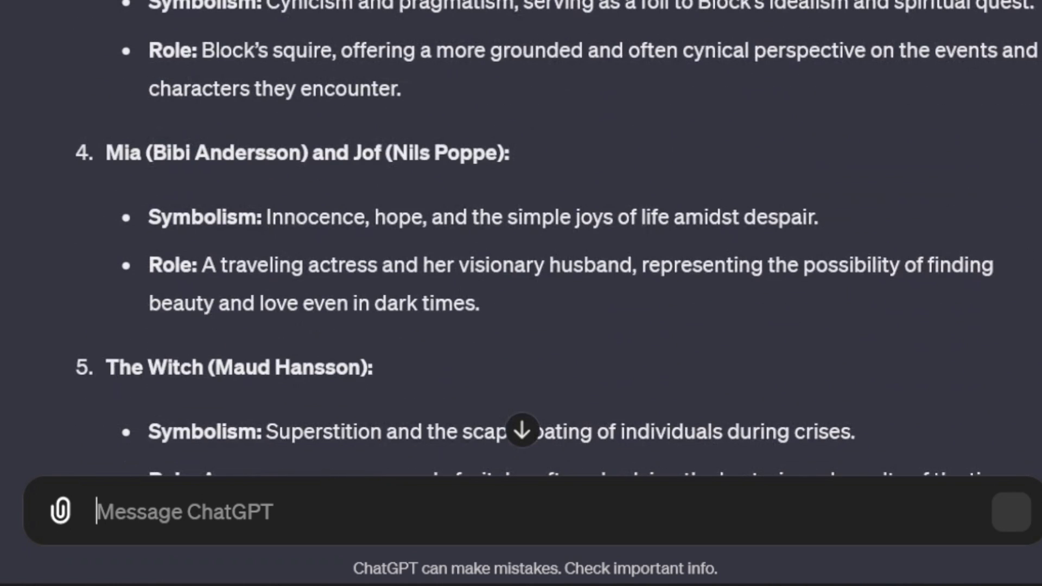
scroll(521, 239, "down", 6)
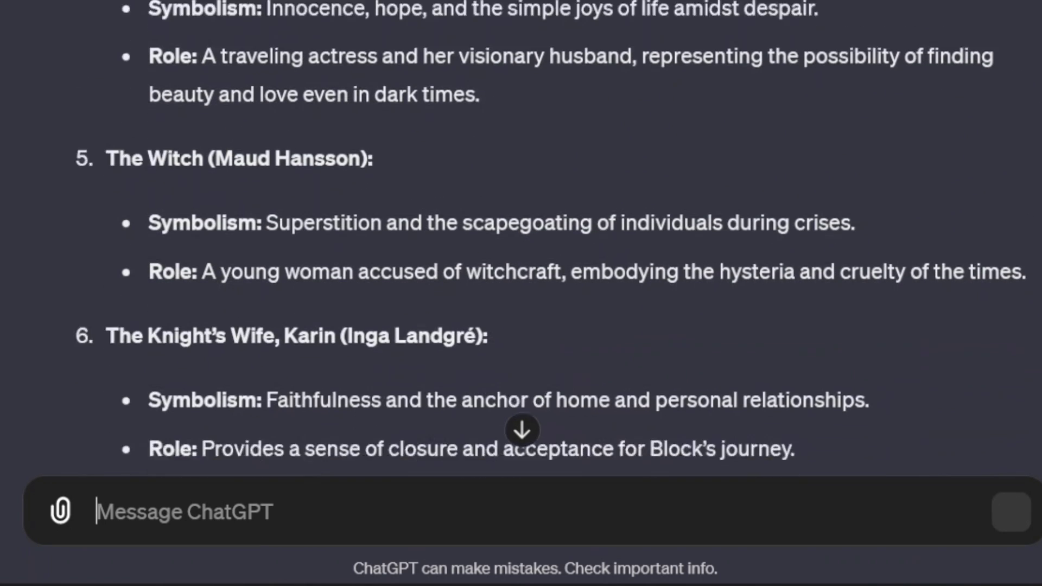
scroll(521, 239, "down", 4)
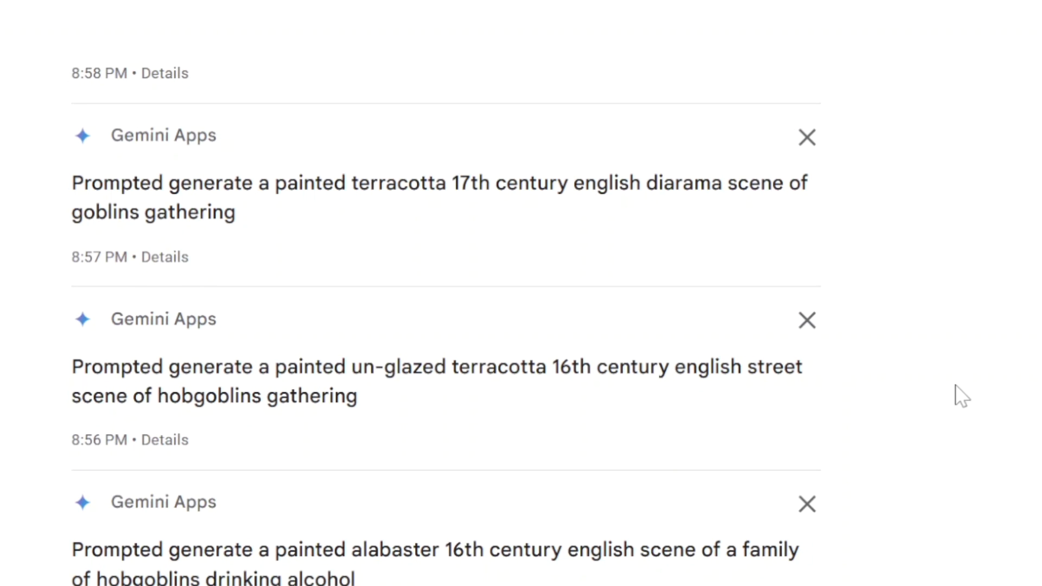
Autoscroll back through earlier prompts in Gemini Apps Activity.
middle_click(955, 384)
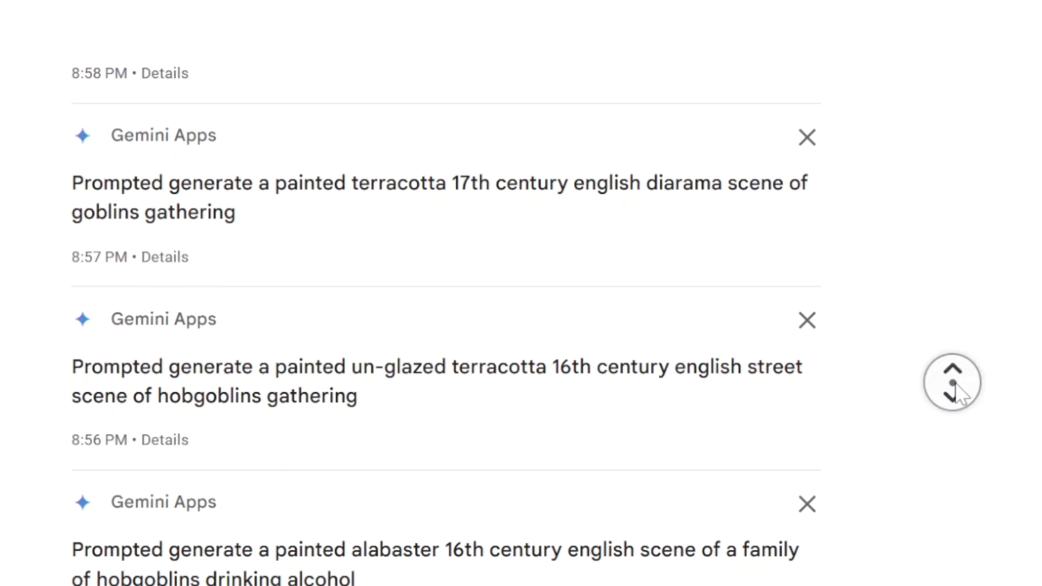
scroll(955, 380, "up", 3)
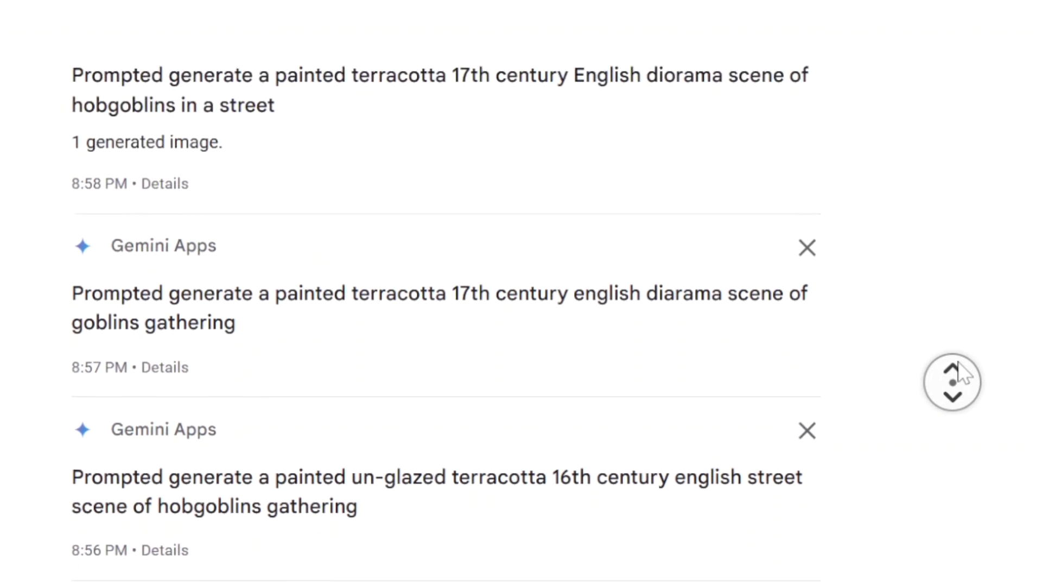
scroll(959, 373, "up", 5)
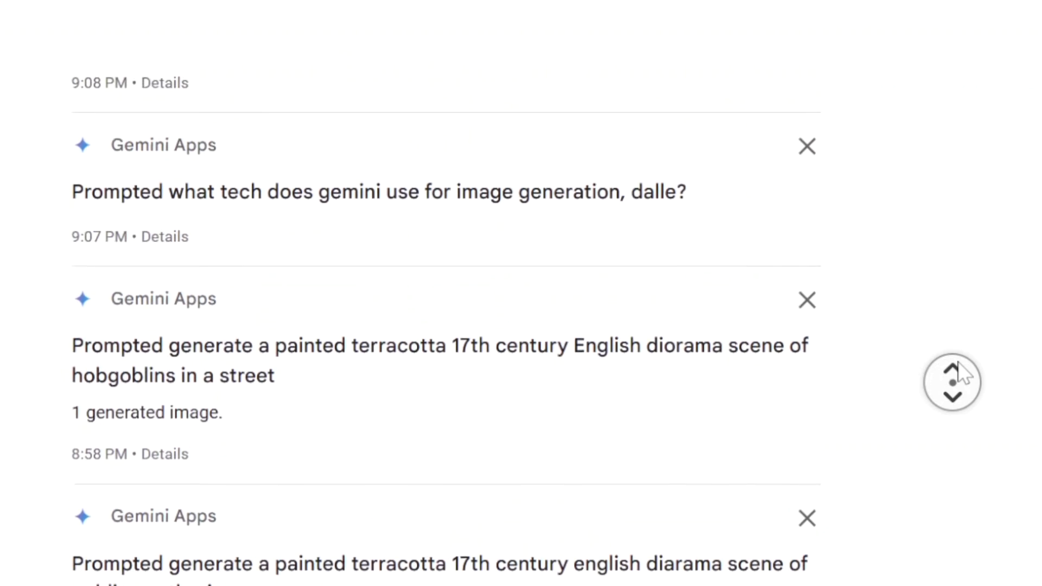
scroll(959, 373, "up", 5)
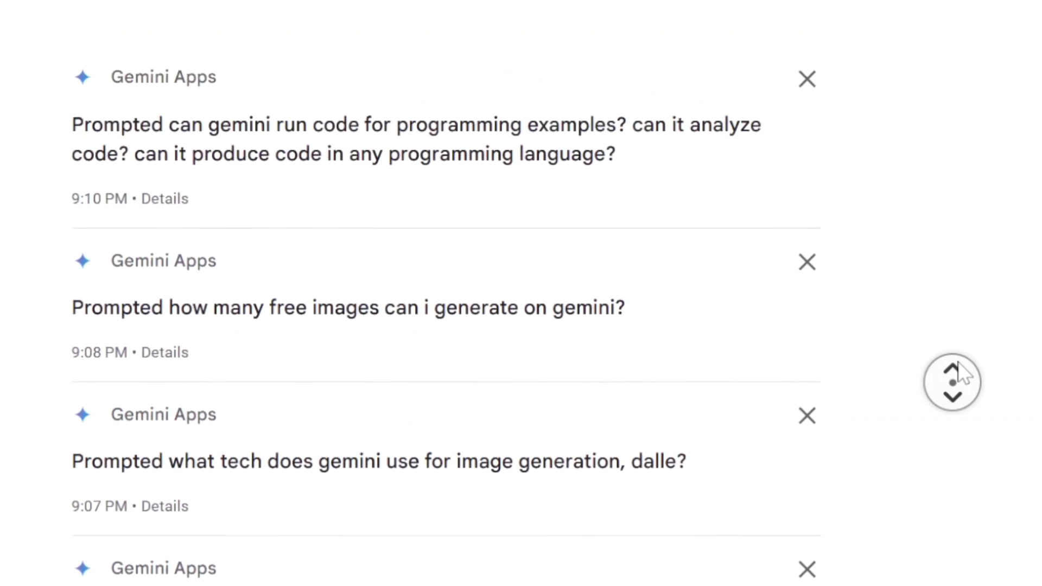
scroll(959, 374, "up", 5)
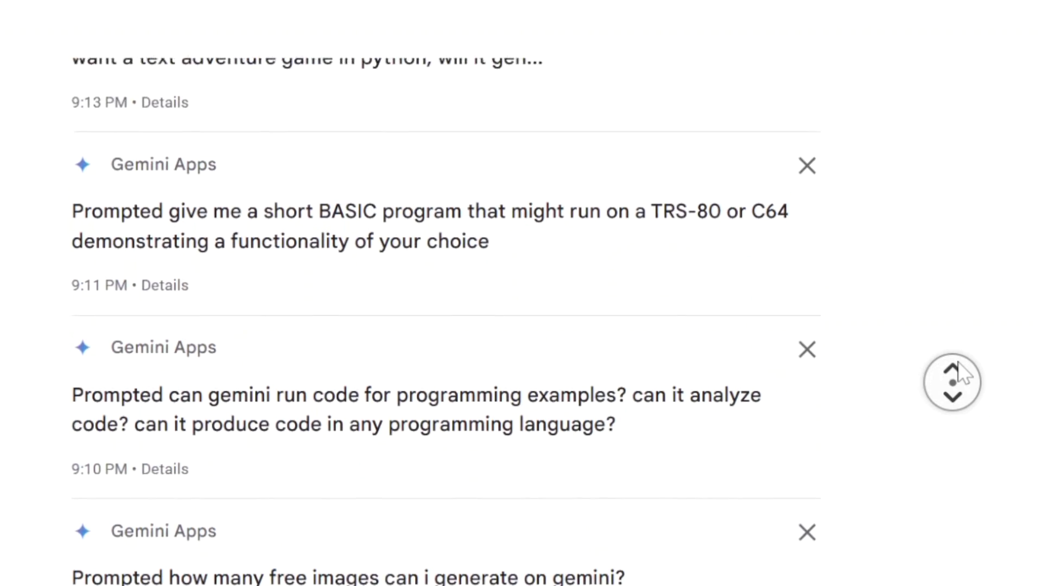
scroll(959, 373, "up", 5)
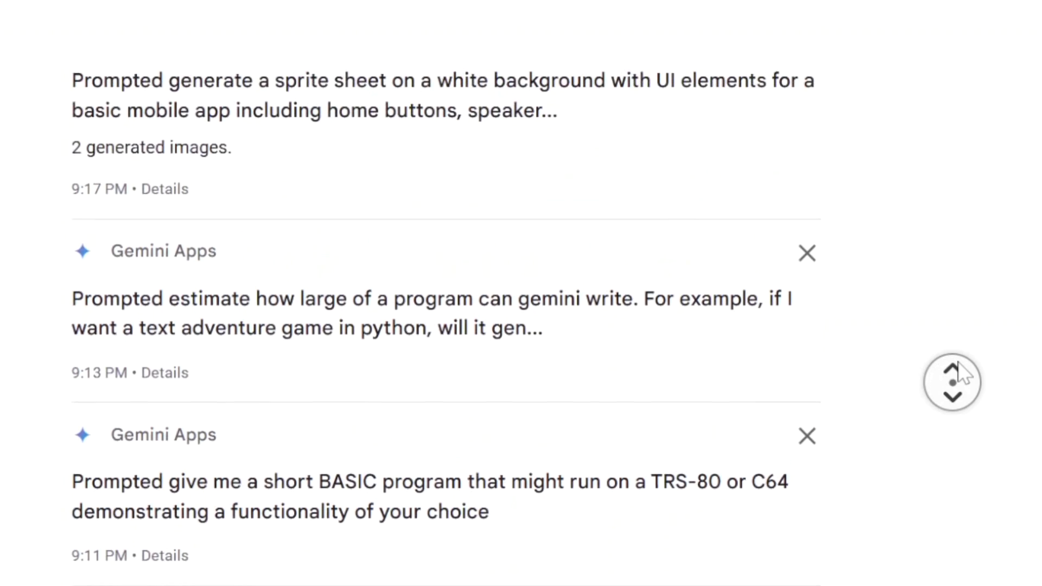
scroll(959, 373, "up", 5)
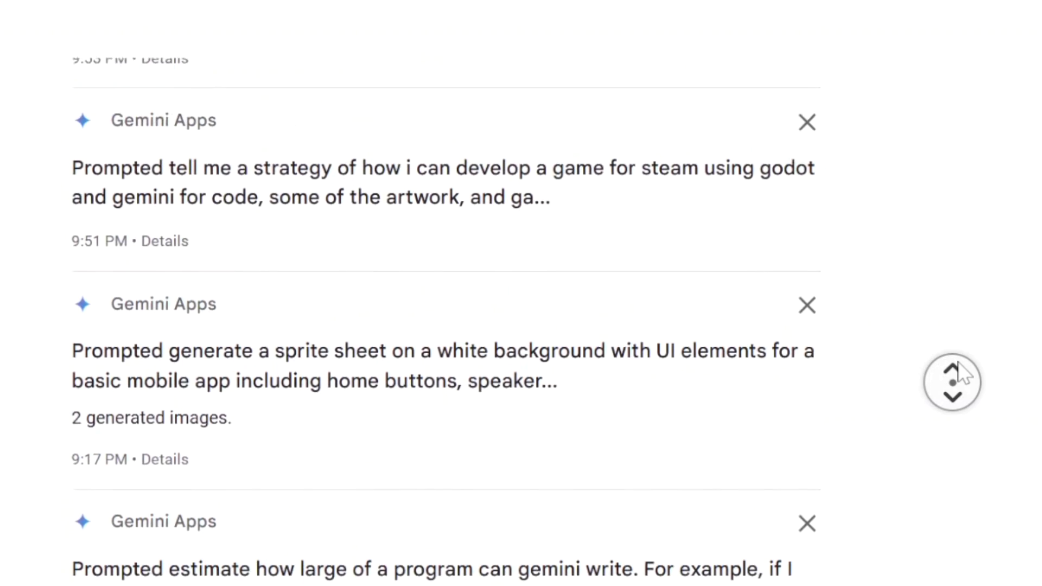
scroll(959, 373, "up", 5)
middle_click(963, 383)
scroll(955, 401, "down", 20)
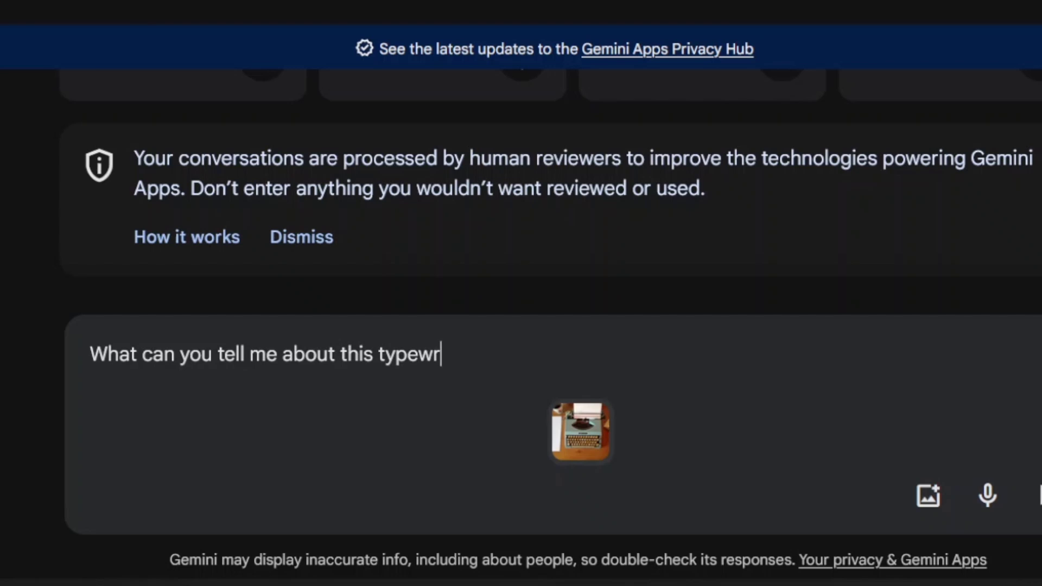
Send Gemini the typewriter question with the photo and read its Imperial 200 answer.
key("Return")
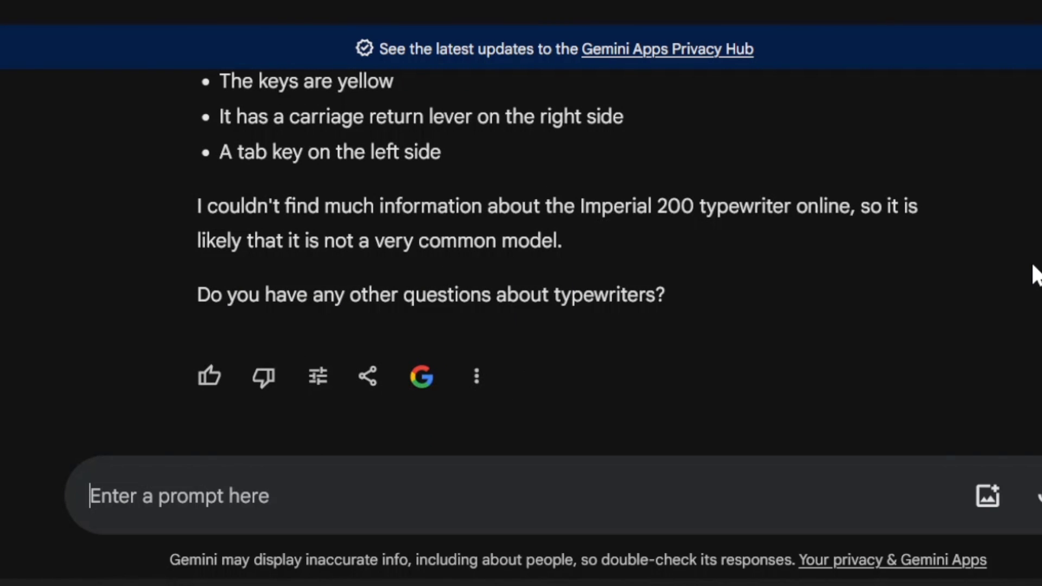
scroll(1033, 274, "up", 8)
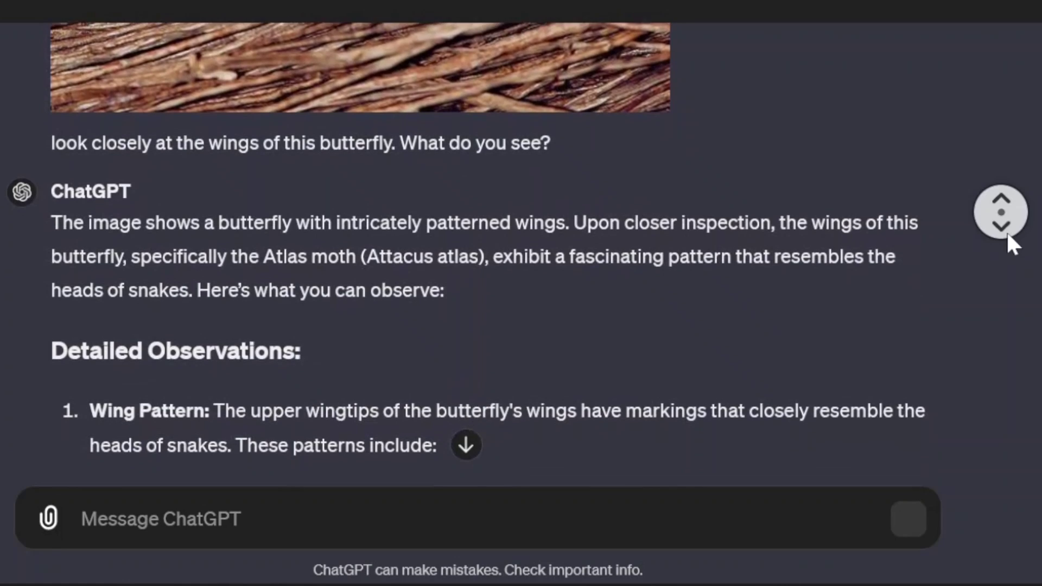
Scroll through the butterfly chat to the Atlas moth's snake-head wing pattern reply.
scroll(1007, 235, "down", 3)
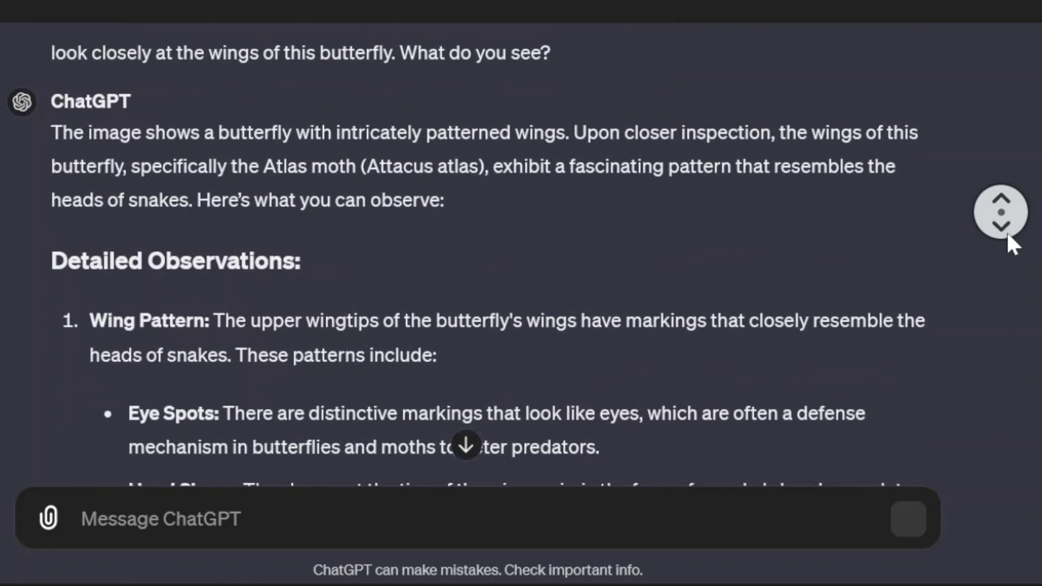